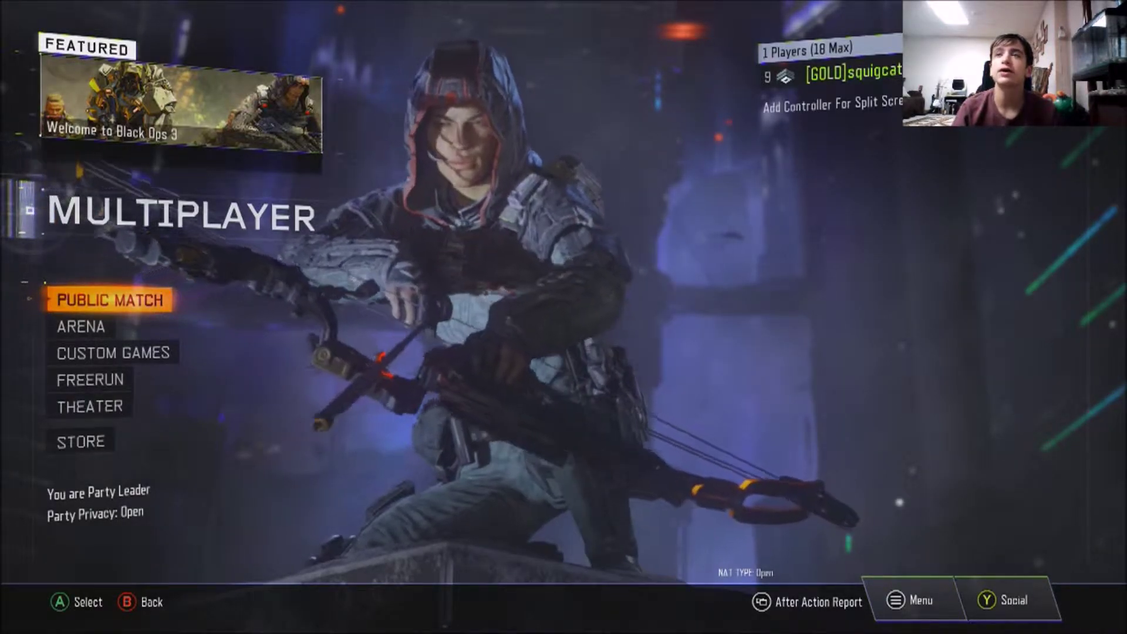
pyautogui.press('Down')
pyautogui.press('Down')
pyautogui.press('Down')
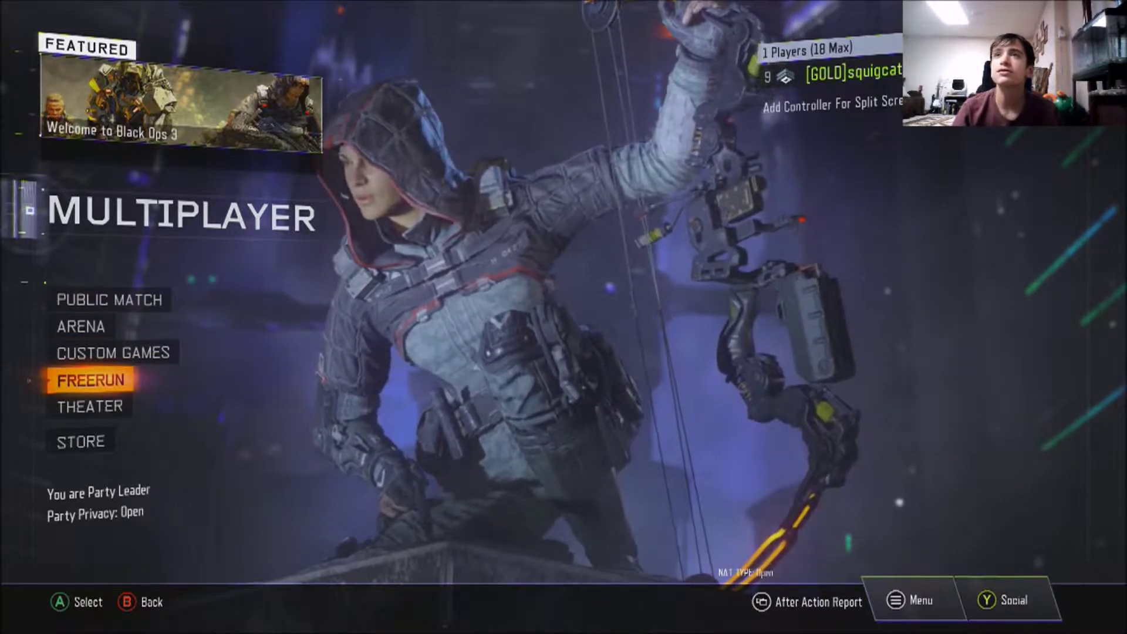
pyautogui.press('Up')
pyautogui.press('Up')
pyautogui.press('Up')
pyautogui.press('Down')
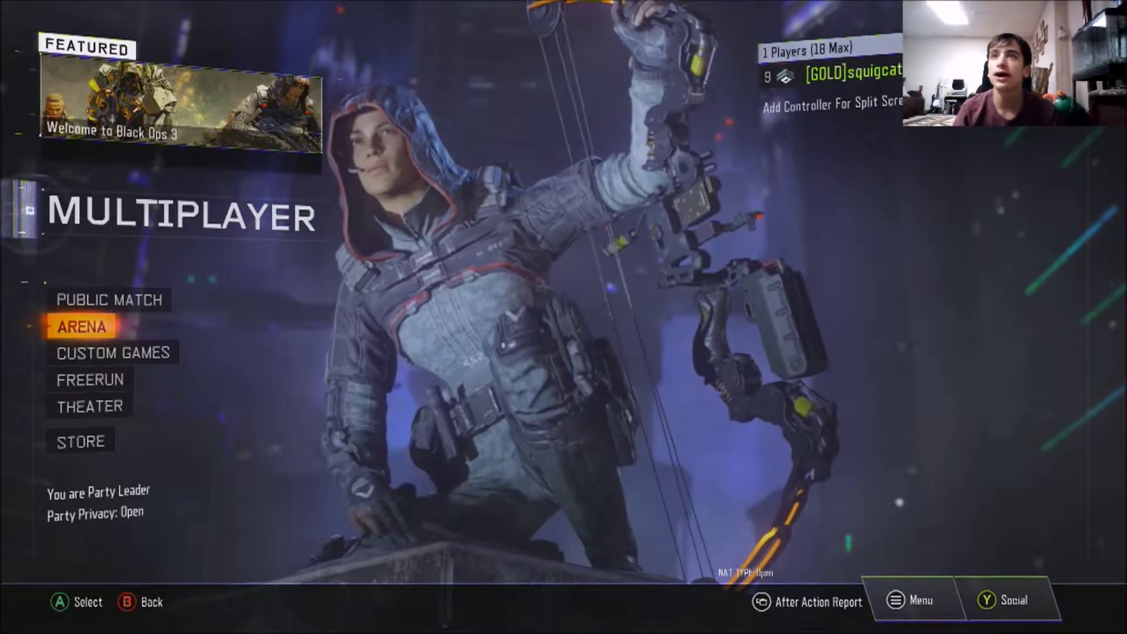
pyautogui.press('Down')
pyautogui.press('Down')
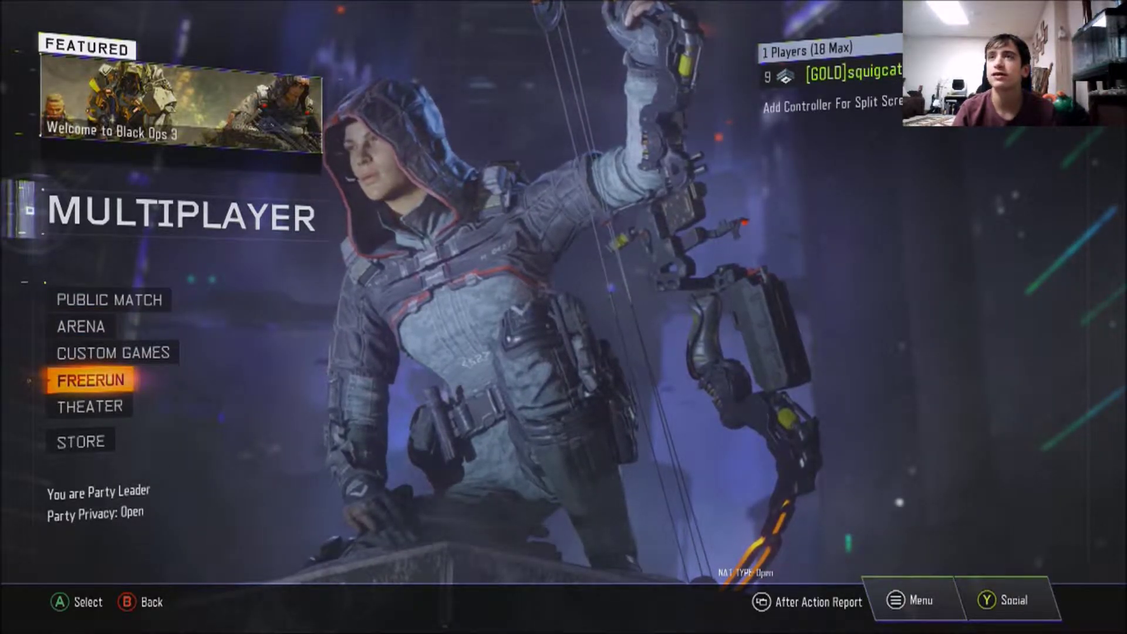
pyautogui.press('Return')
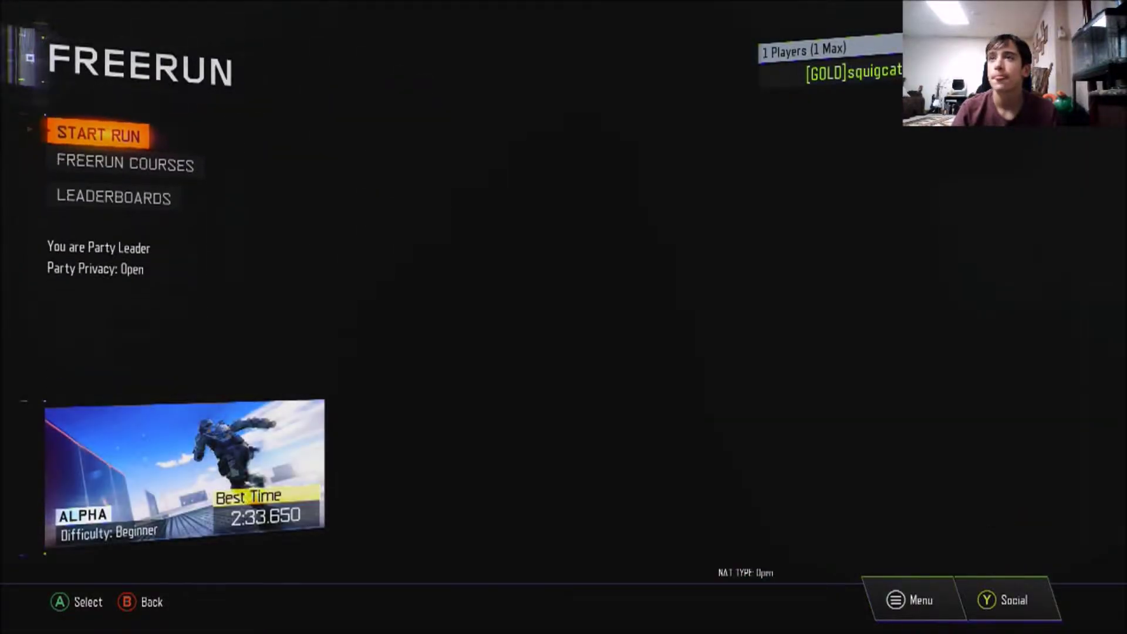